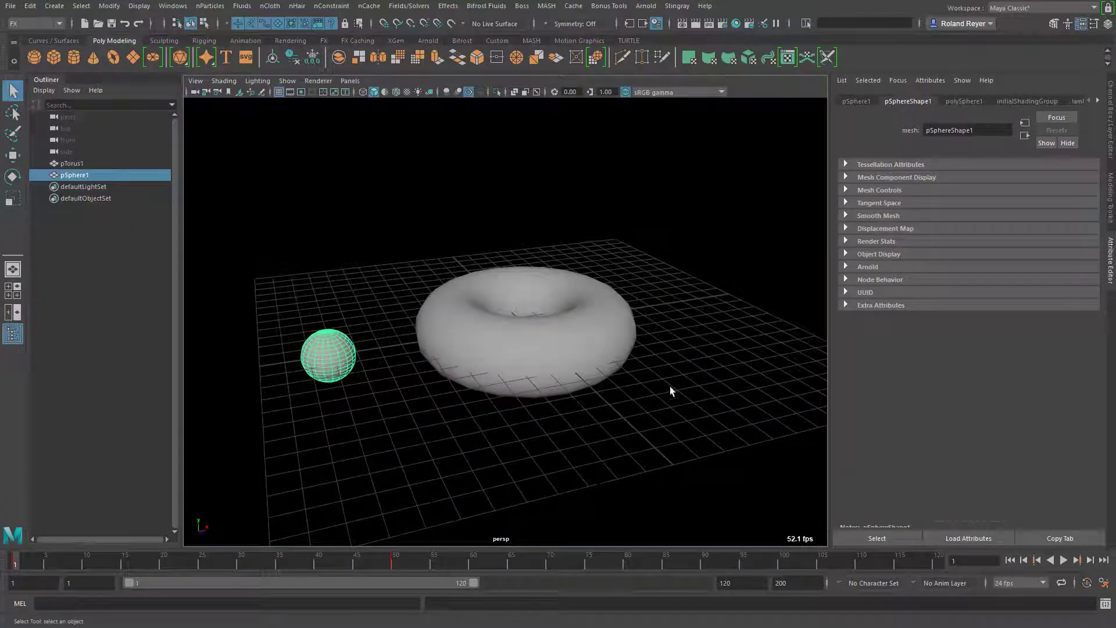
# Preview the sphere's animation by playing and scrubbing through the timeline
pyautogui.click(615, 315)
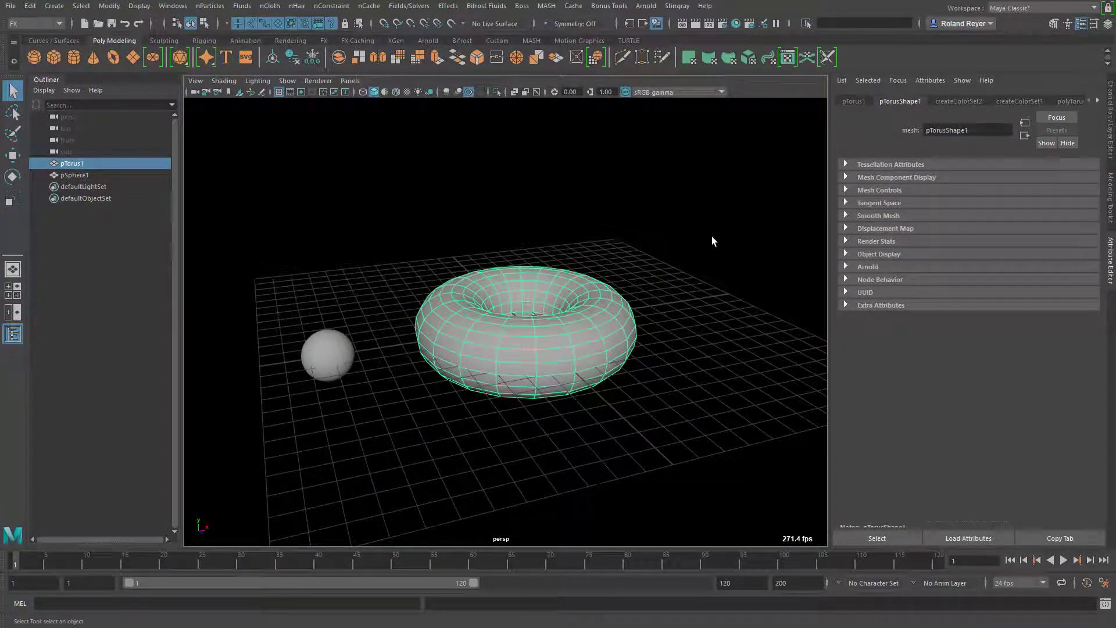
pyautogui.click(326, 349)
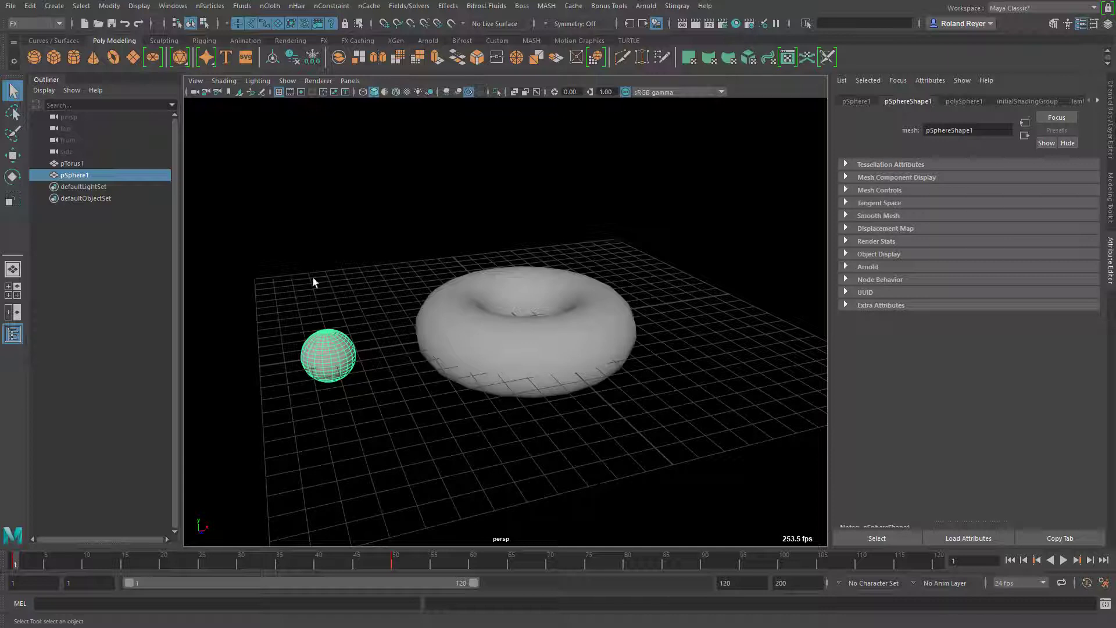
pyautogui.hotkey('alt', 'v')
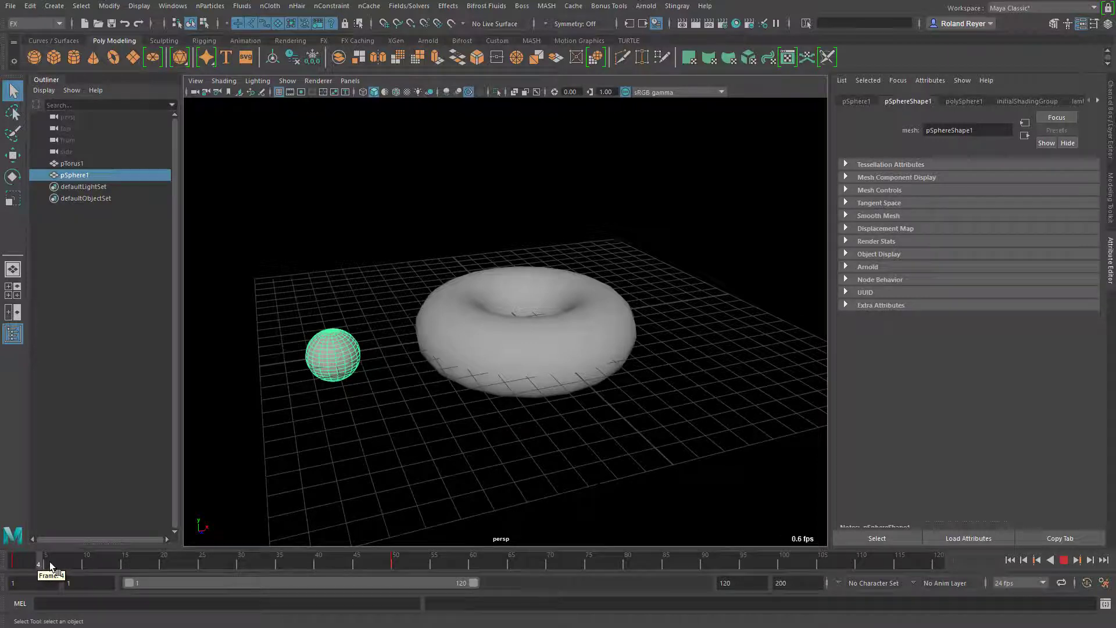
pyautogui.moveTo(275, 567); pyautogui.dragTo(3, 576)
# With the torus selected in the FX menu set, create a Bifrost liquid from it
pyautogui.click(528, 342)
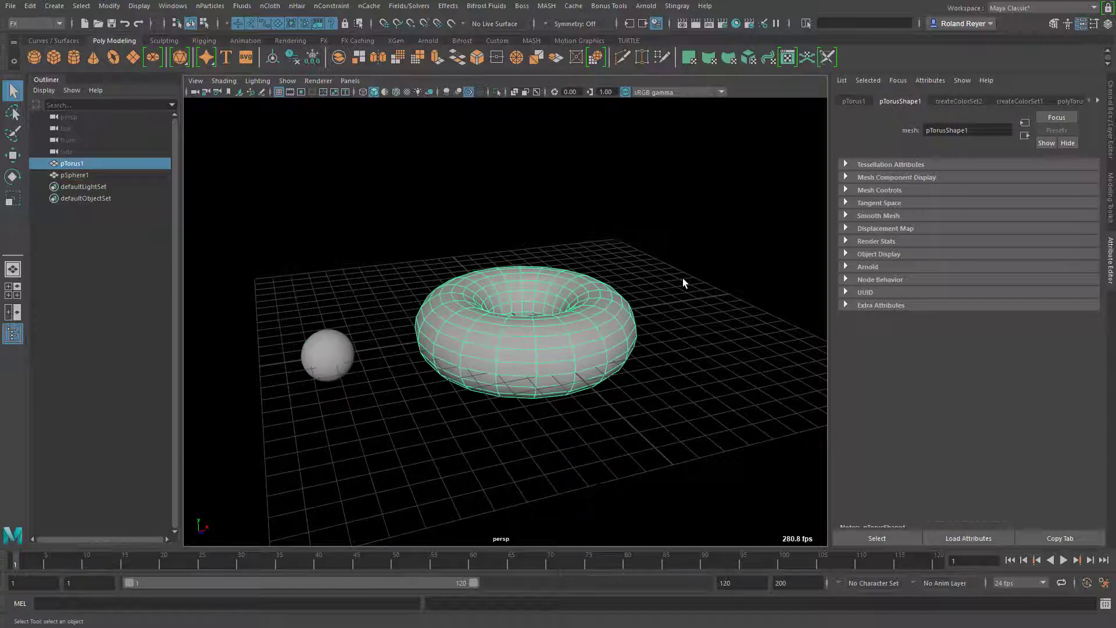
pyautogui.click(25, 26)
pyautogui.click(40, 72)
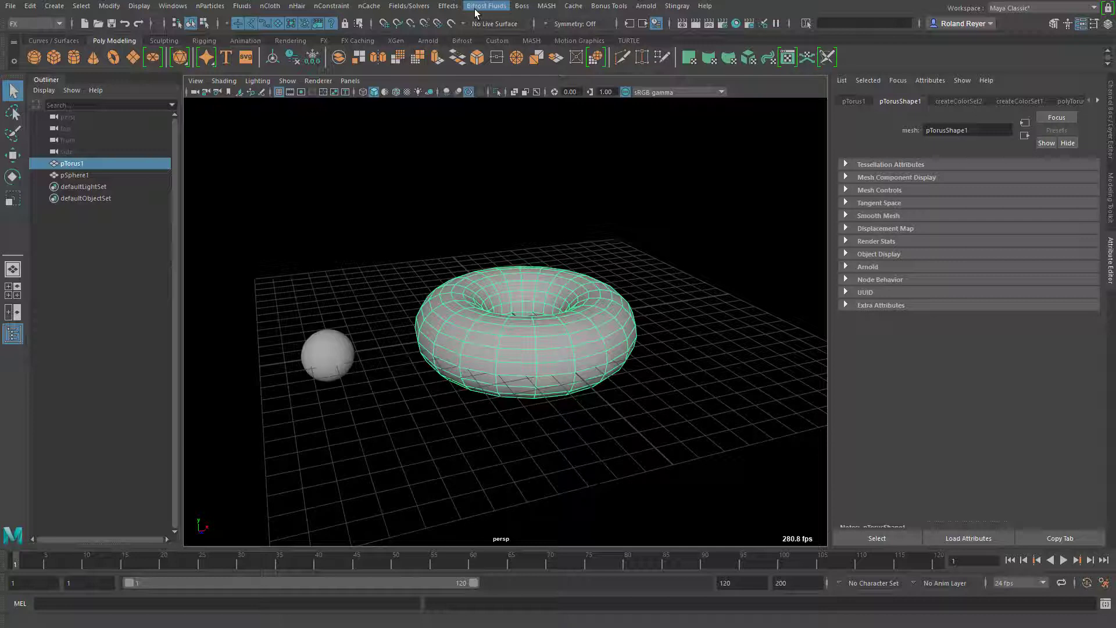
pyautogui.click(494, 6)
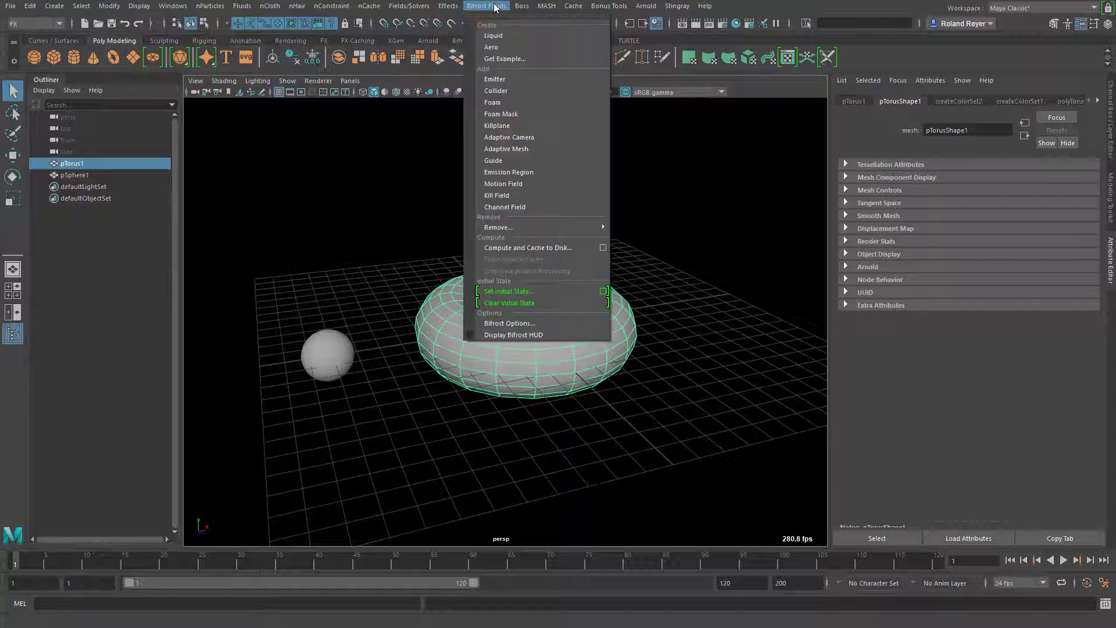
pyautogui.click(522, 35)
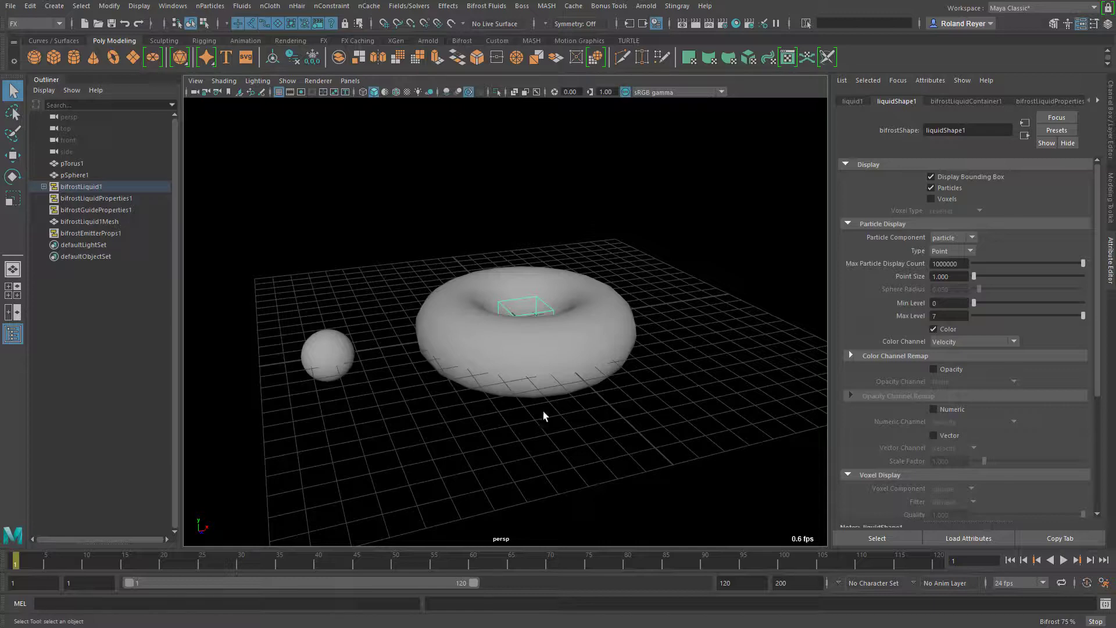
# Hide the torus and raise liquidShape1's particle Point Size to 2.403
pyautogui.click(527, 329)
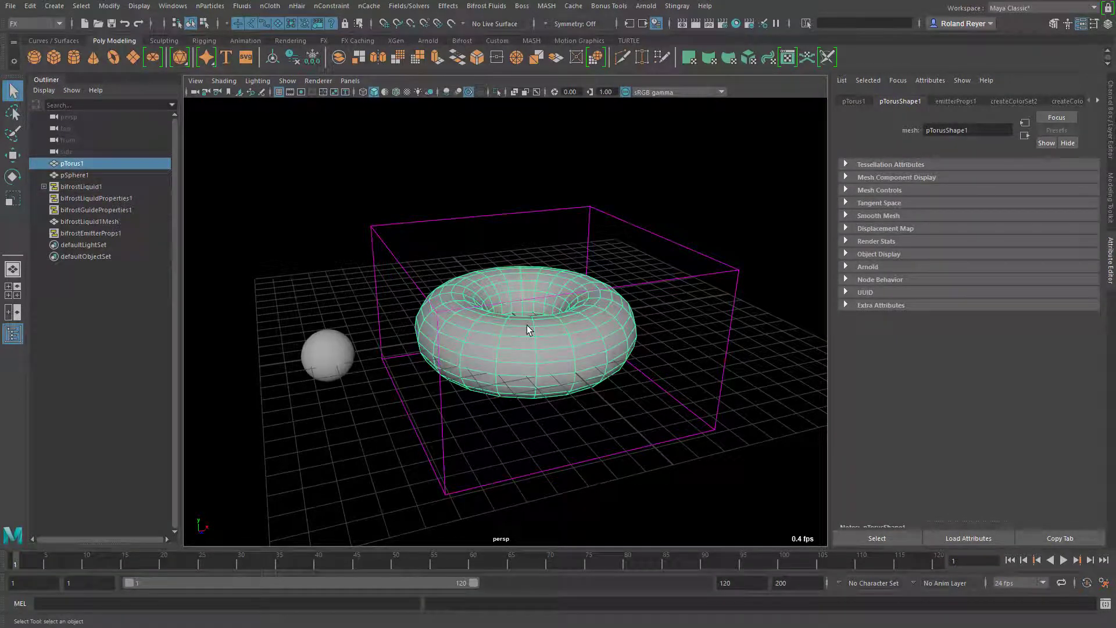
pyautogui.press('h')
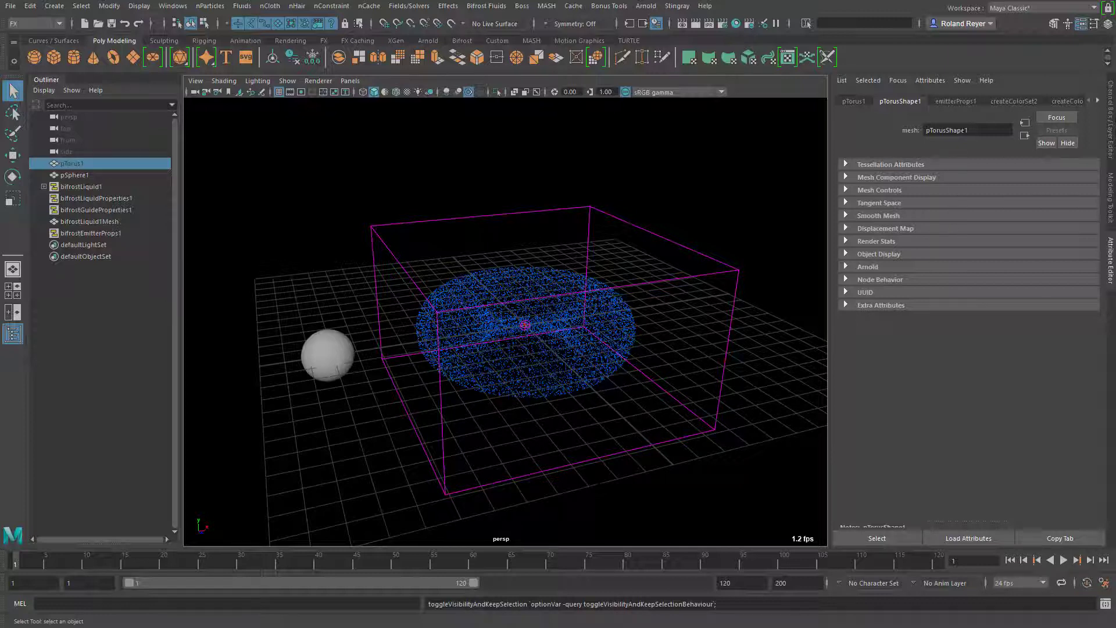
pyautogui.click(82, 187)
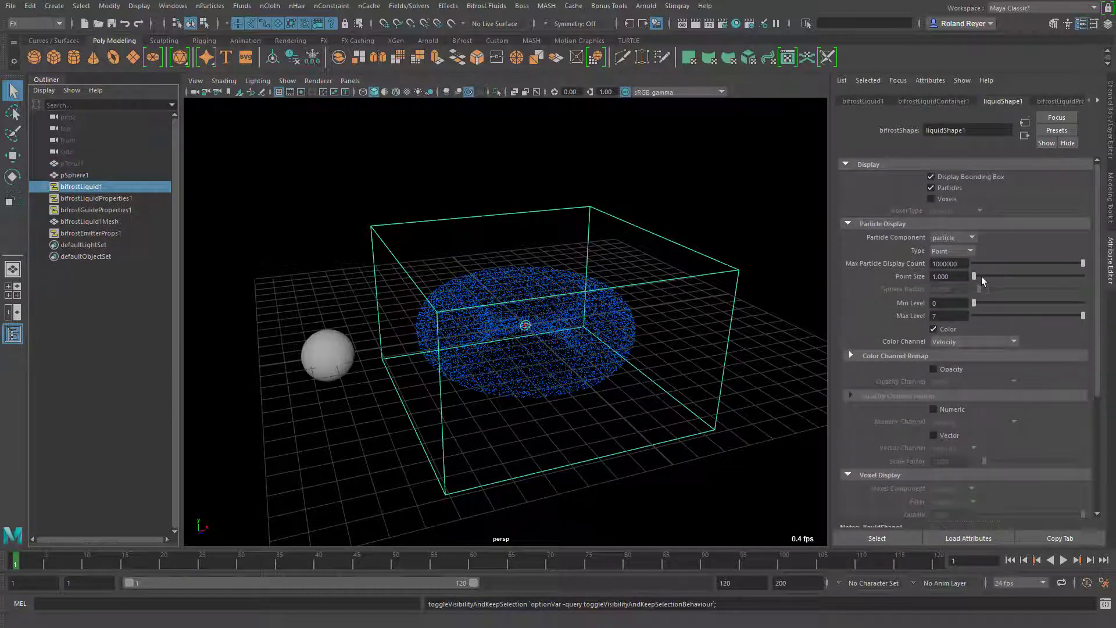
pyautogui.moveTo(974, 274); pyautogui.dragTo(989, 280)
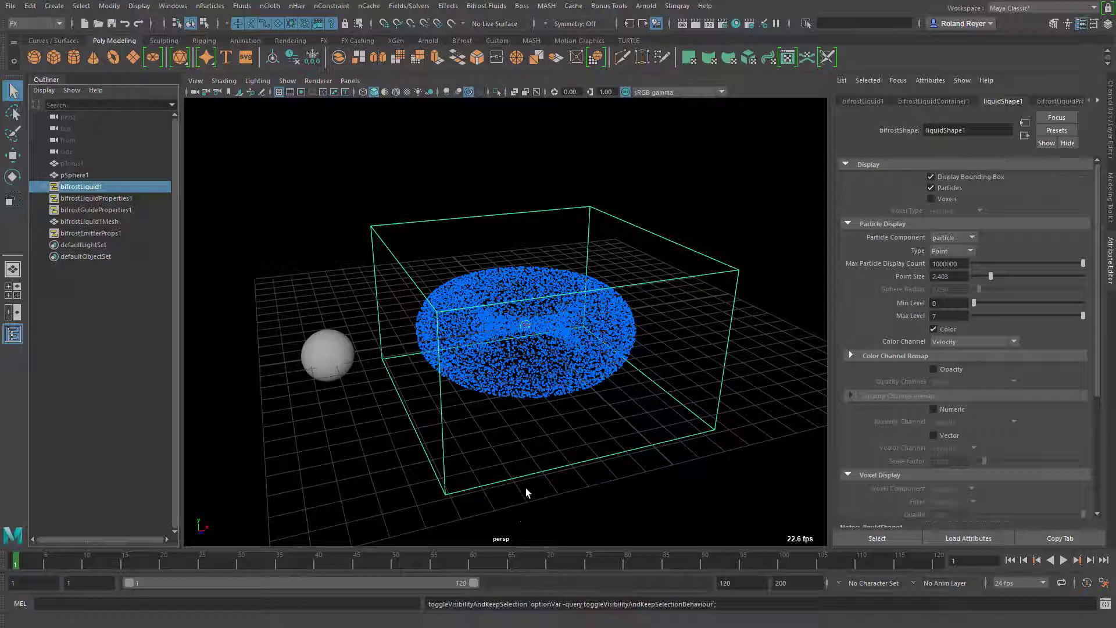
# Make the animated sphere a Bifrost collider, then reselect the bifrostLiquid1 container
pyautogui.click(442, 454)
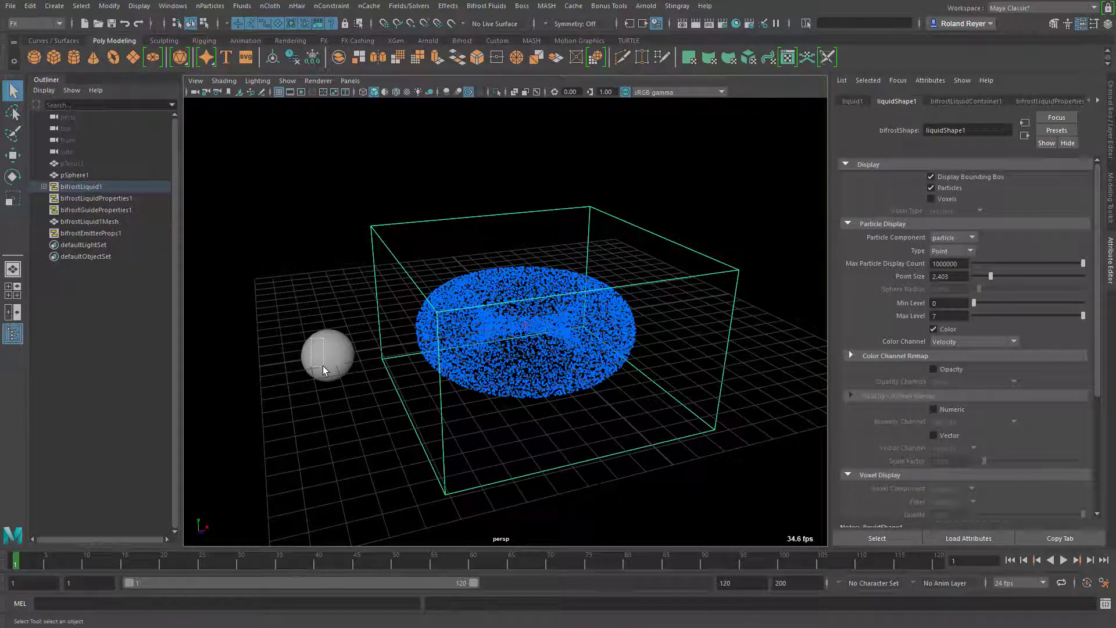
pyautogui.moveTo(323, 371); pyautogui.dragTo(325, 373)
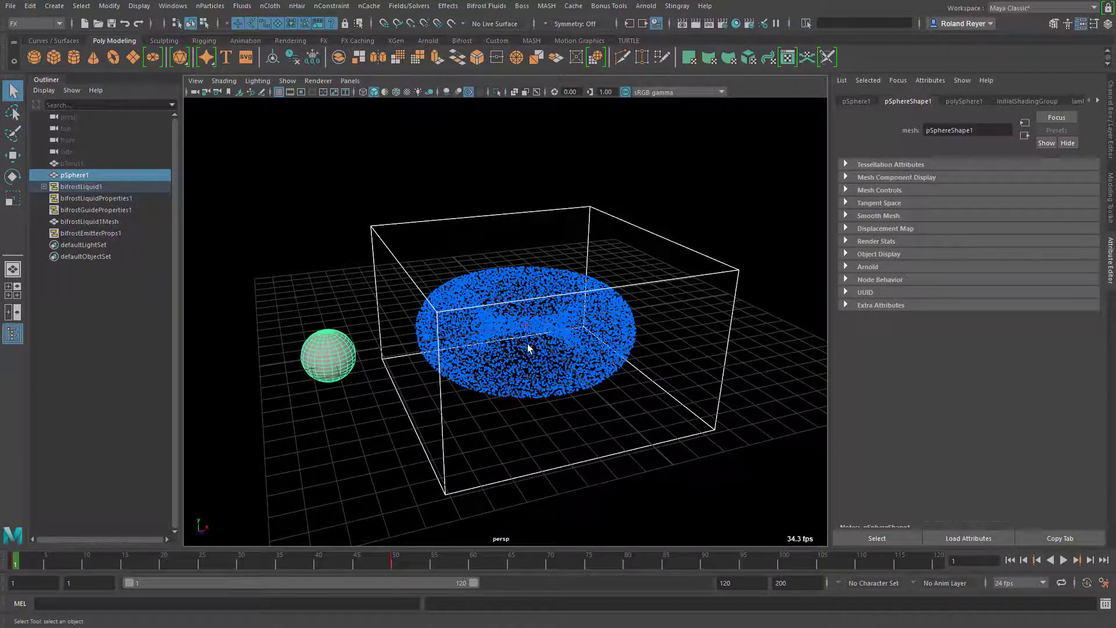
pyautogui.click(480, 8)
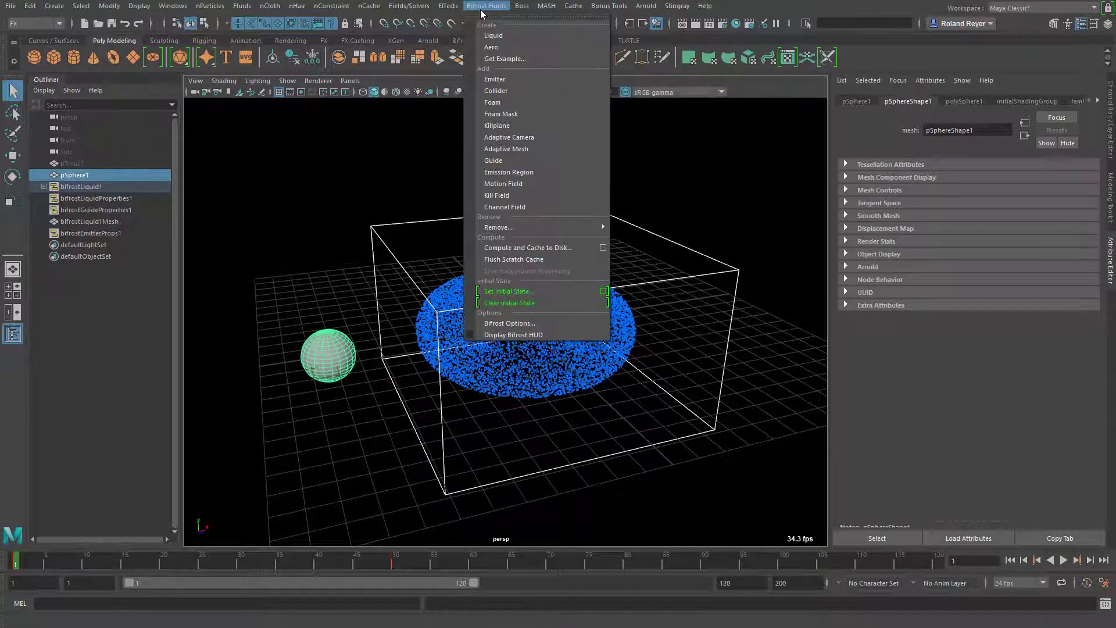
pyautogui.click(514, 91)
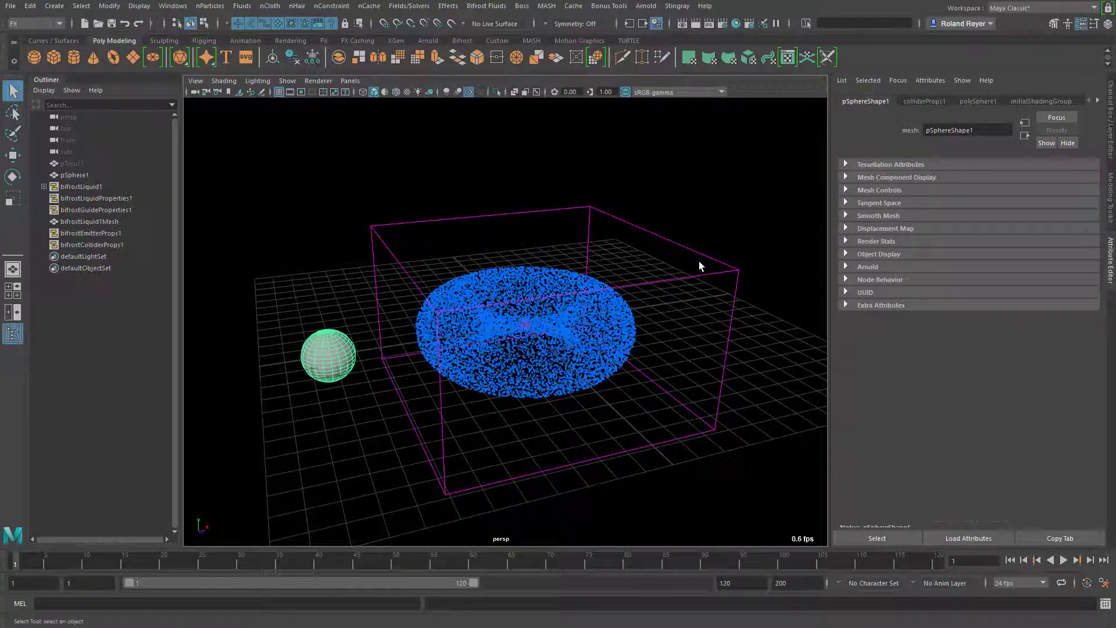
pyautogui.click(716, 256)
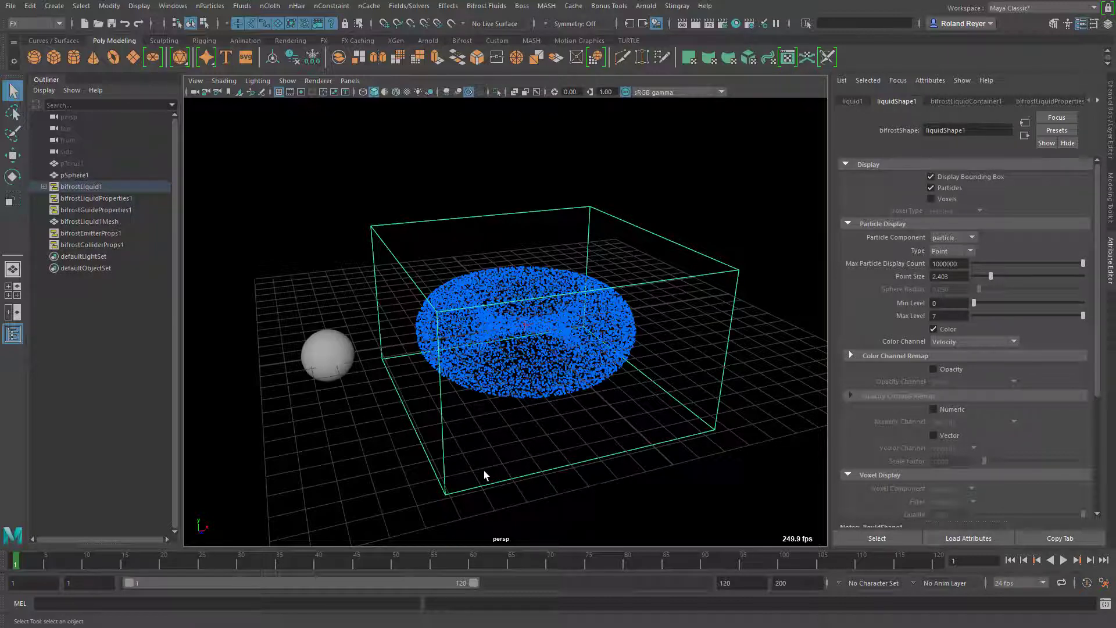
# Set Gravity Magnitude to 0 in bifrostLiquidPropertiesContainer1, then return to liquidShape1
pyautogui.click(1044, 102)
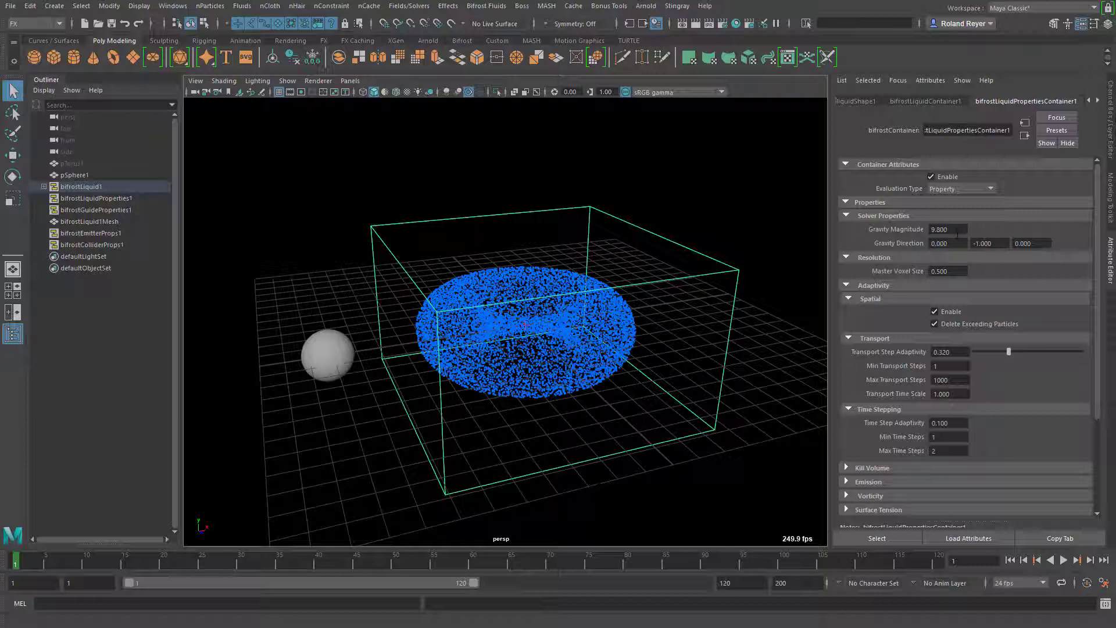
pyautogui.click(947, 229)
pyautogui.write('0')
pyautogui.press('Return')
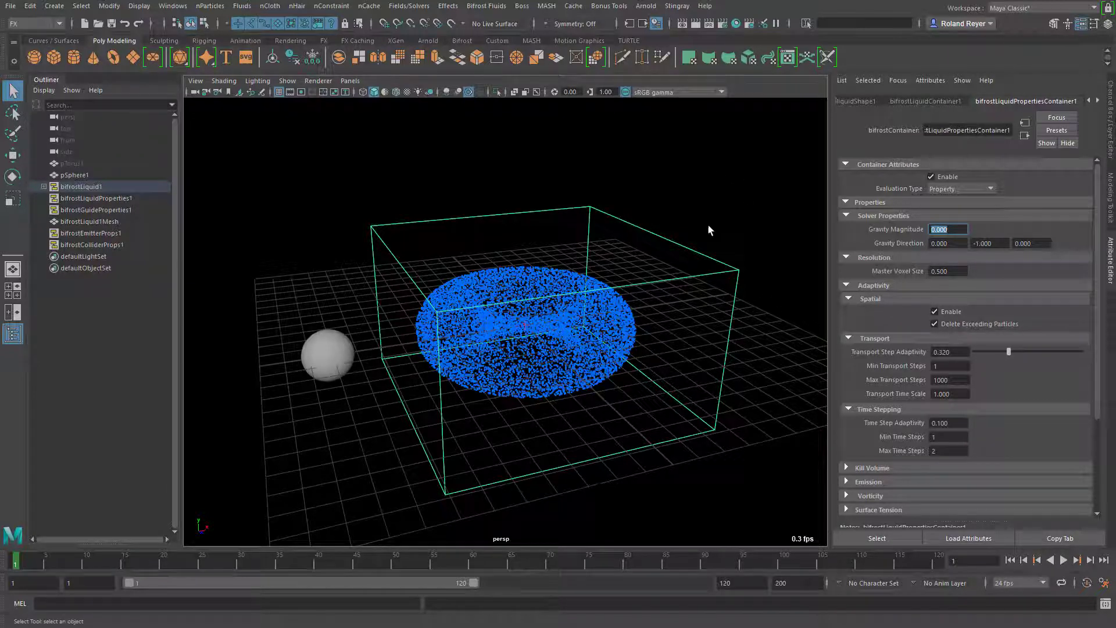
pyautogui.click(736, 279)
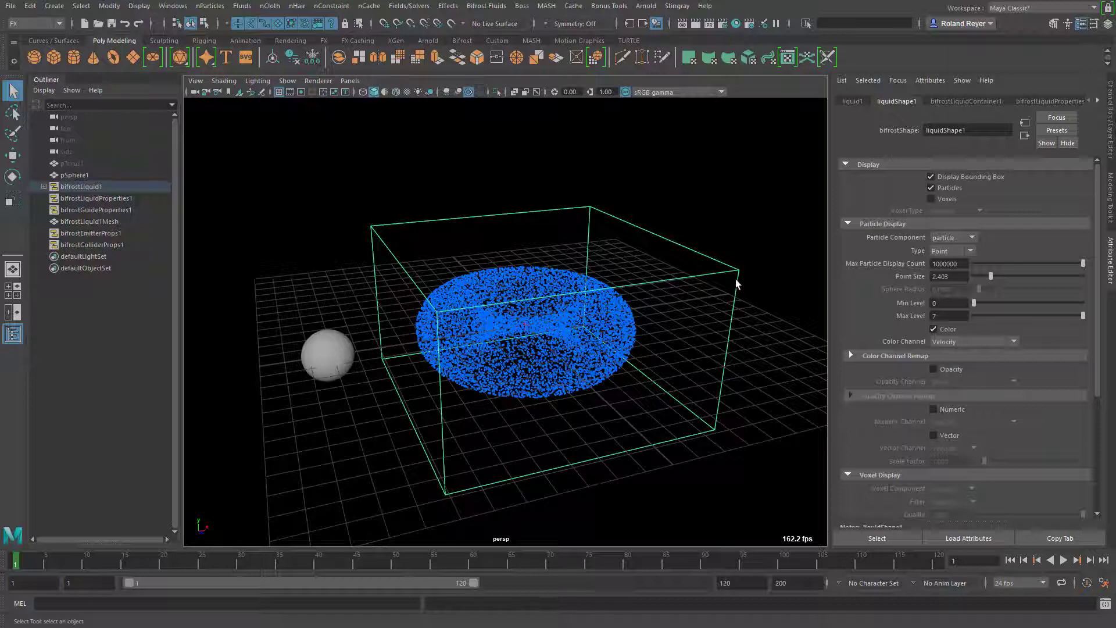
pyautogui.moveTo(680, 224); pyautogui.dragTo(743, 332)
# Add a Bifrost motion field to the liquid using pTorus1 as its shaping geometry
pyautogui.click(89, 163)
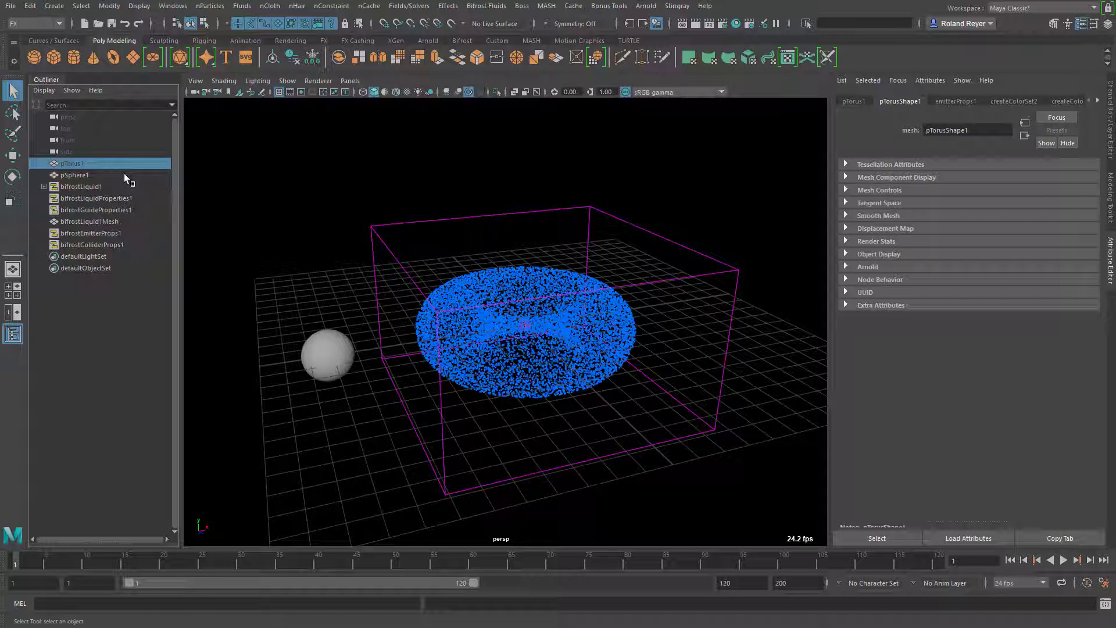
pyautogui.keyDown('shift'); pyautogui.click(584, 277); pyautogui.keyUp('shift')
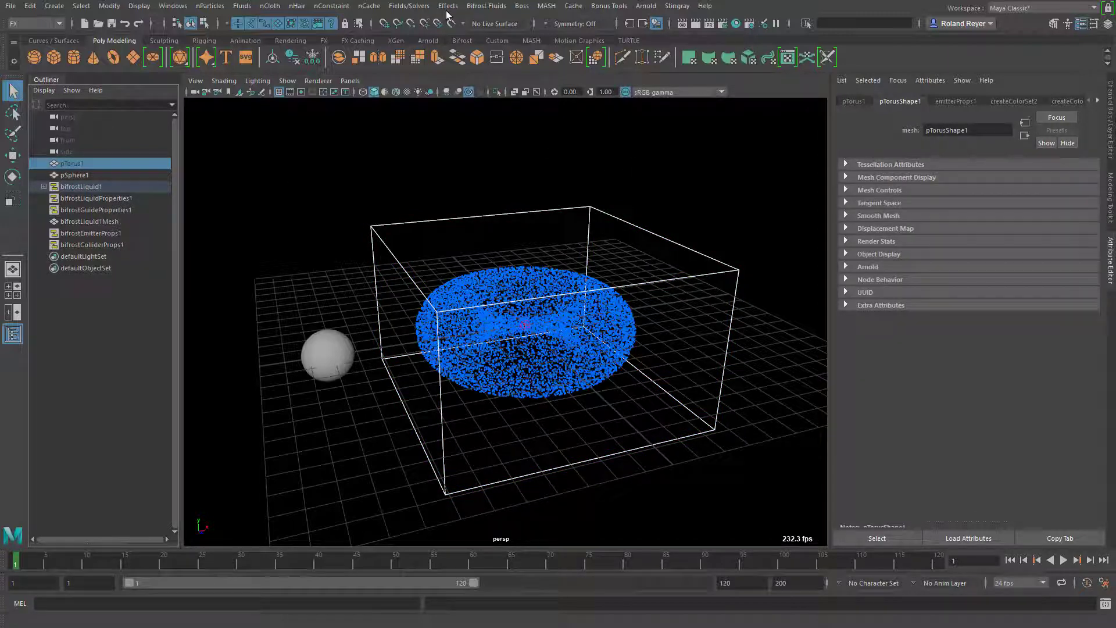
pyautogui.click(475, 6)
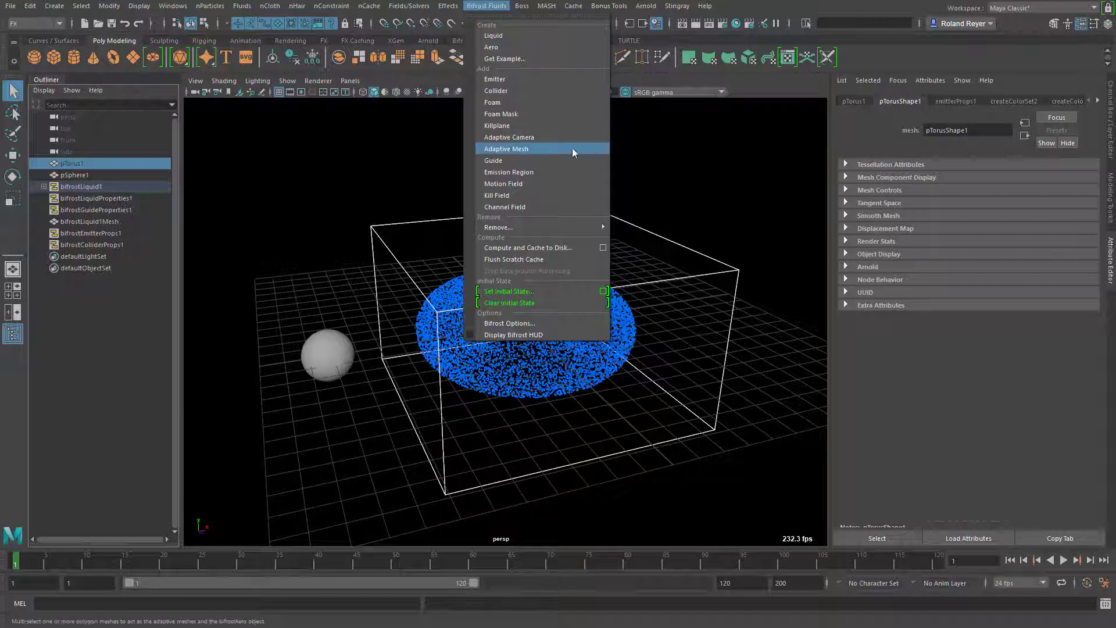
pyautogui.click(546, 184)
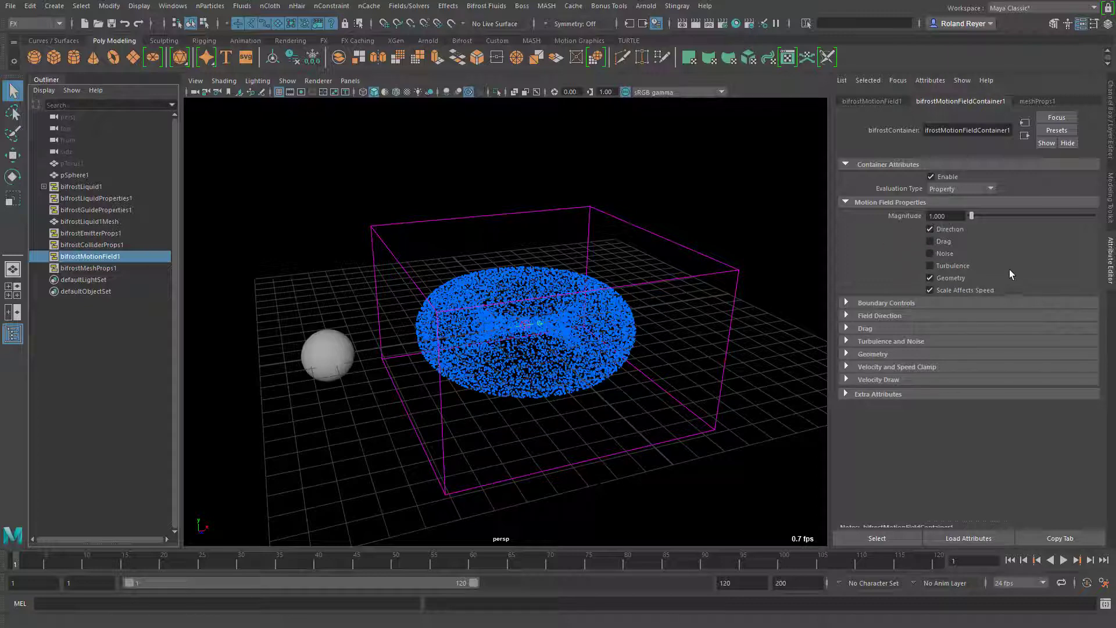
# Inspect the motion field's Boundary Controls, leaving the boundary shape unchanged, and collapse them
pyautogui.click(886, 303)
pyautogui.click(954, 329)
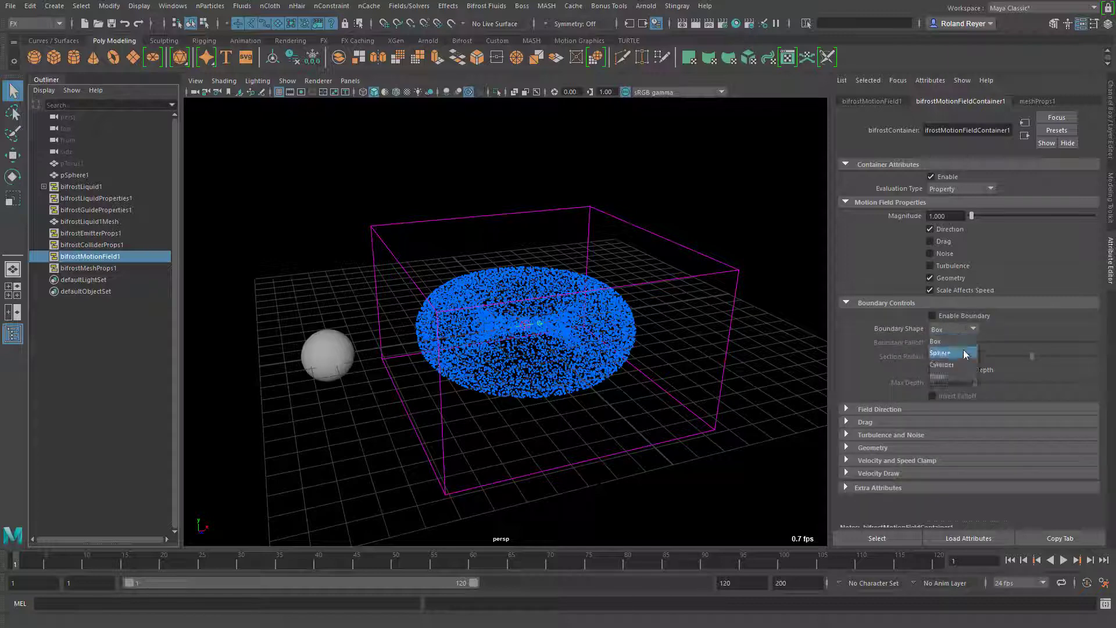
pyautogui.click(1089, 319)
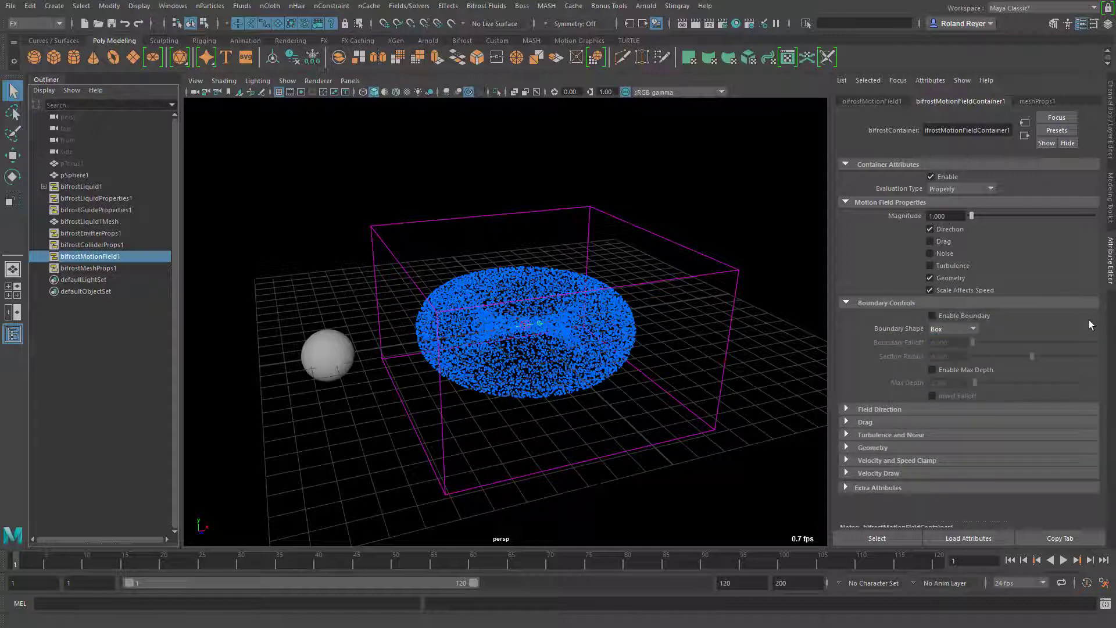
pyautogui.click(933, 316)
pyautogui.click(879, 304)
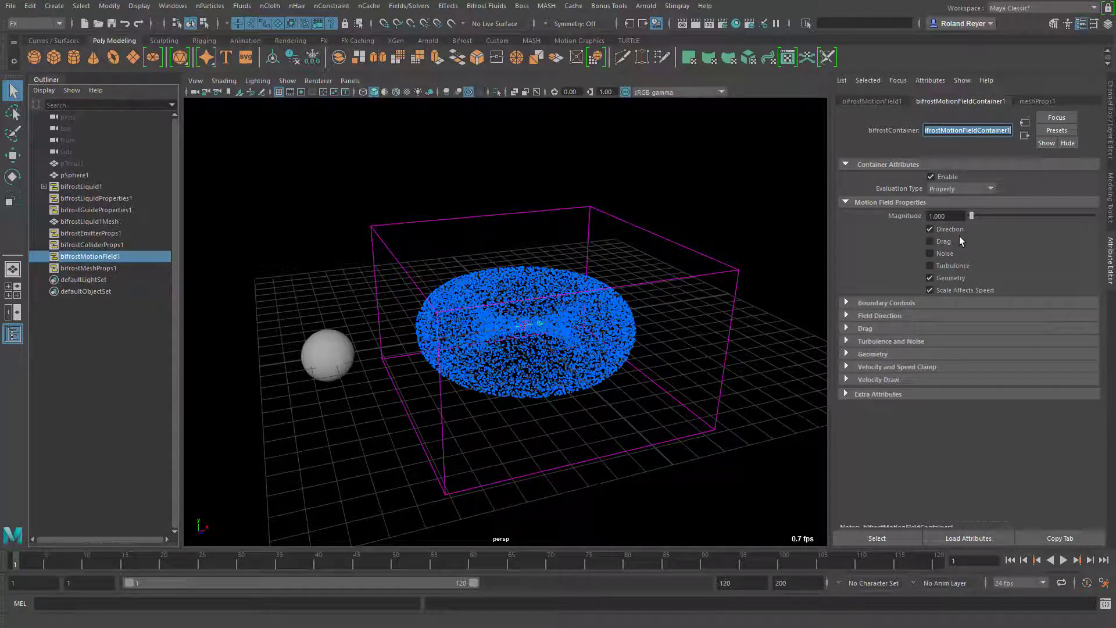
# Turn off the motion field's Direction, keep Geometry on, and set Along Normal to -5
pyautogui.click(930, 230)
pyautogui.click(929, 278)
pyautogui.click(892, 354)
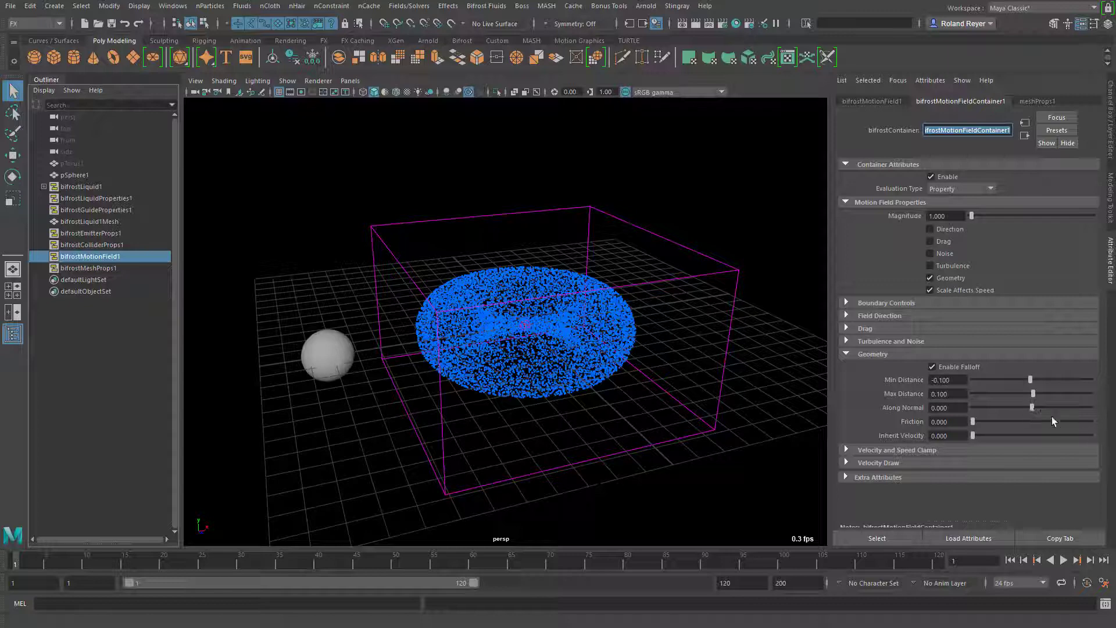
pyautogui.moveTo(1036, 410); pyautogui.dragTo(1056, 410)
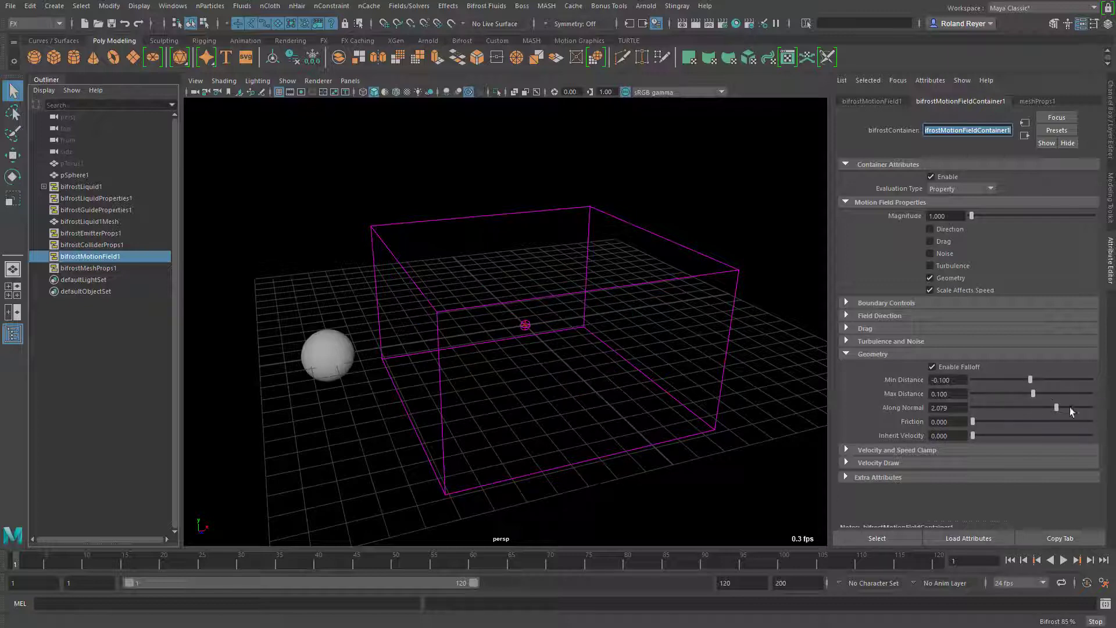
pyautogui.click(947, 408)
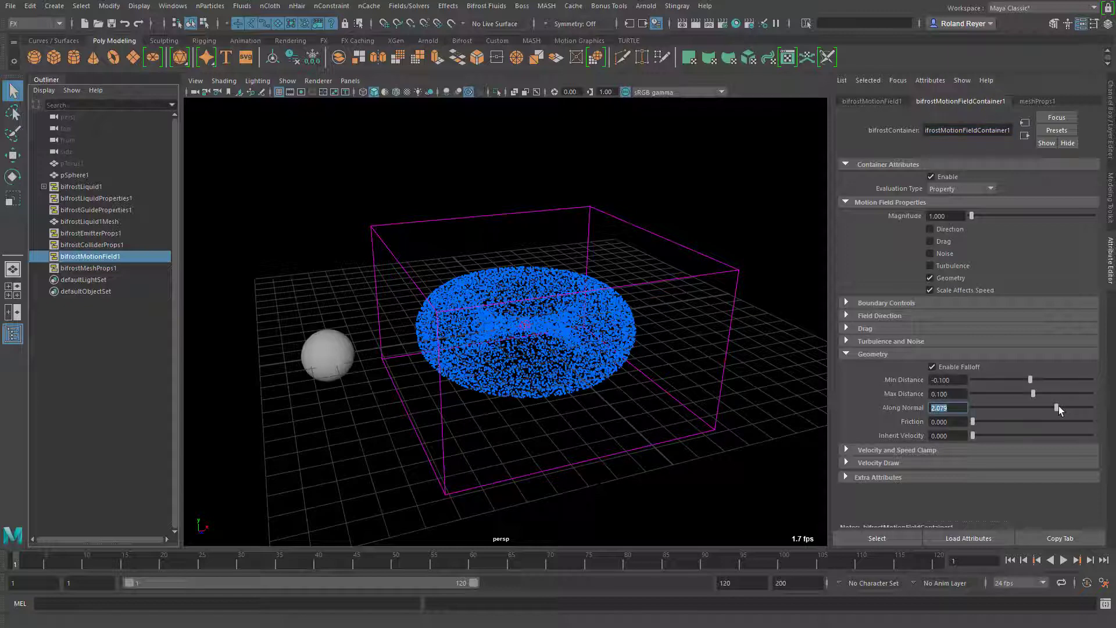
pyautogui.write('-5')
pyautogui.press('Return')
# Enable Drag (0.5) on the motion field and select bifrostLiquid1
pyautogui.click(930, 241)
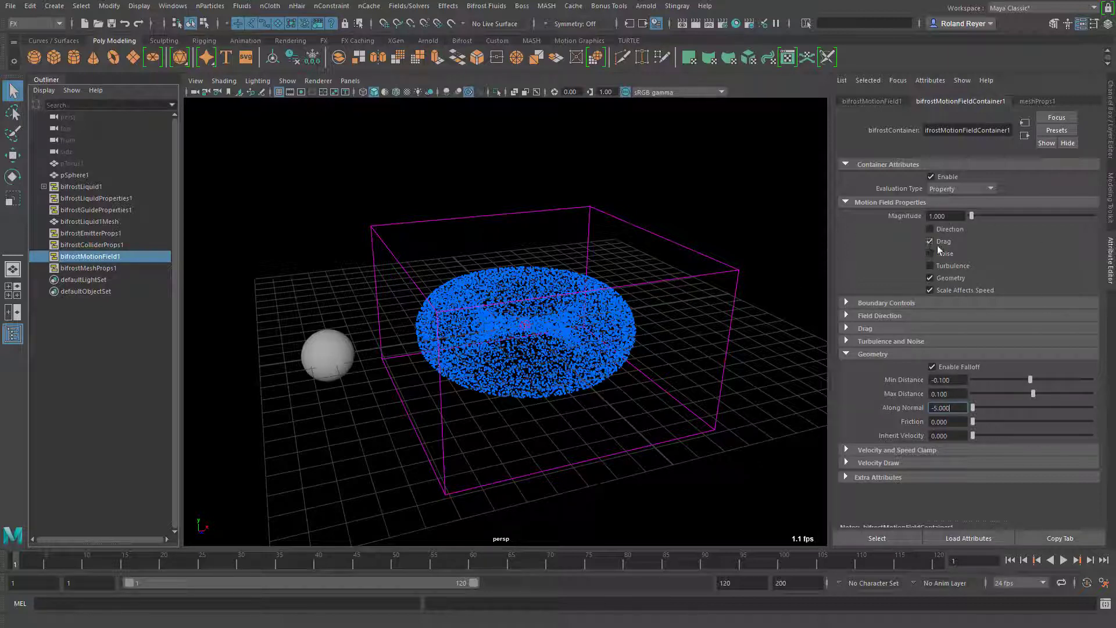
pyautogui.click(870, 327)
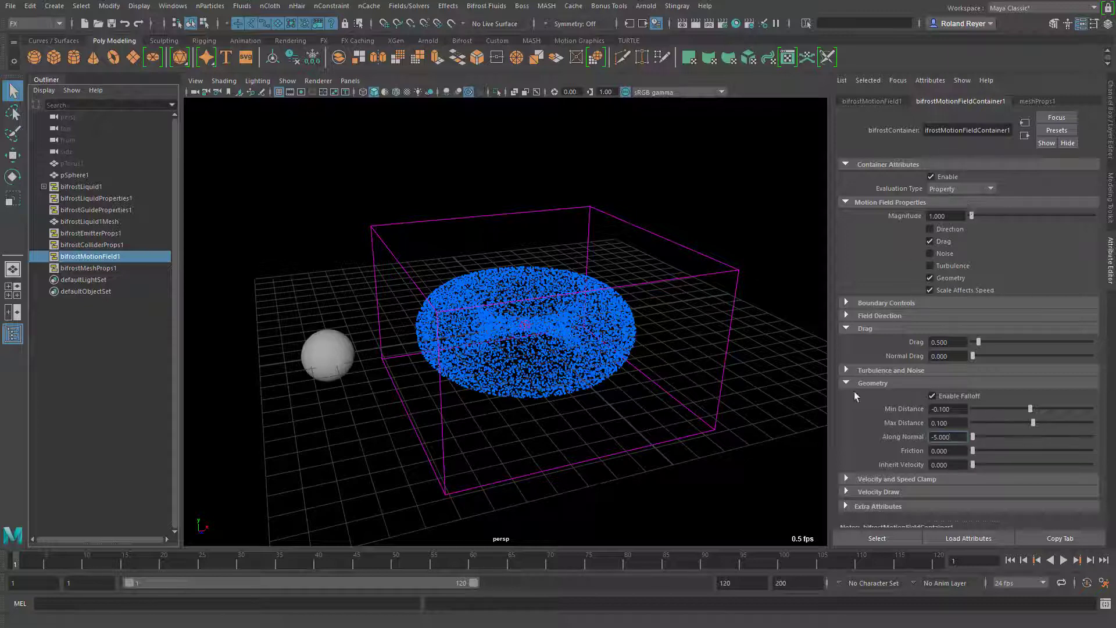
pyautogui.click(721, 447)
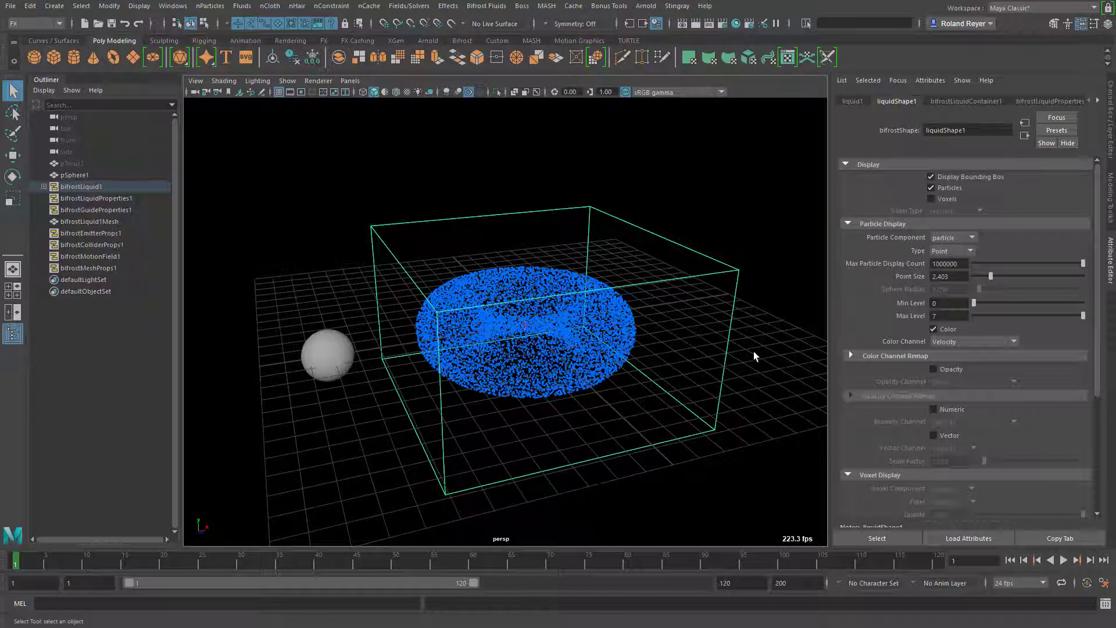
pyautogui.hotkey('alt', 'v')
# Set the liquid's Resolution Master Voxel Size to 0.125
pyautogui.click(1034, 100)
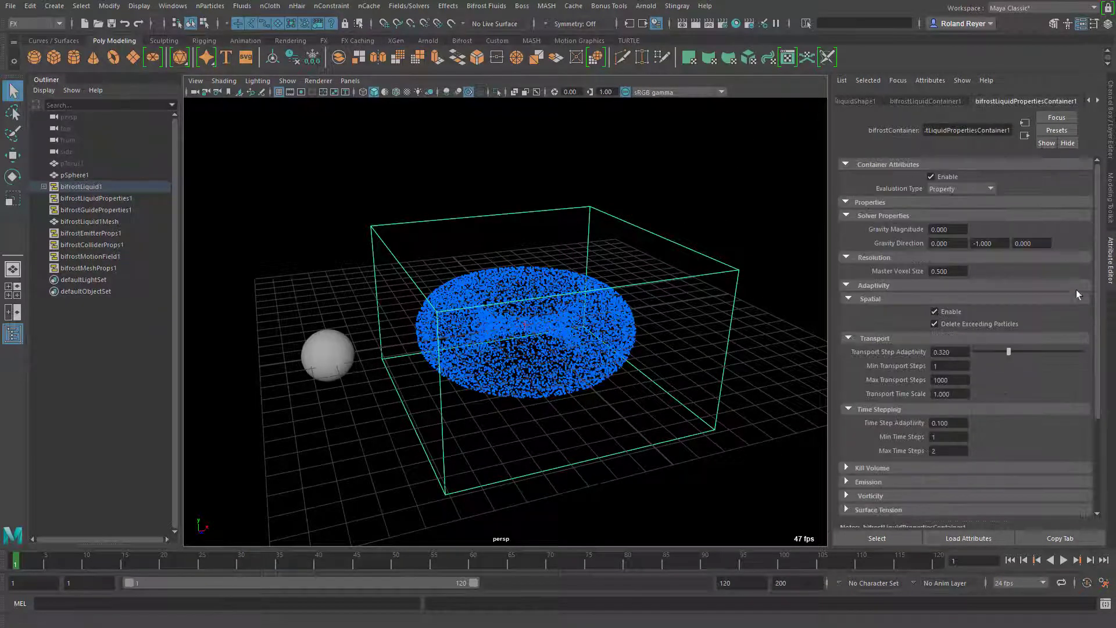
pyautogui.click(938, 272)
pyautogui.write('12')
pyautogui.press('Return')
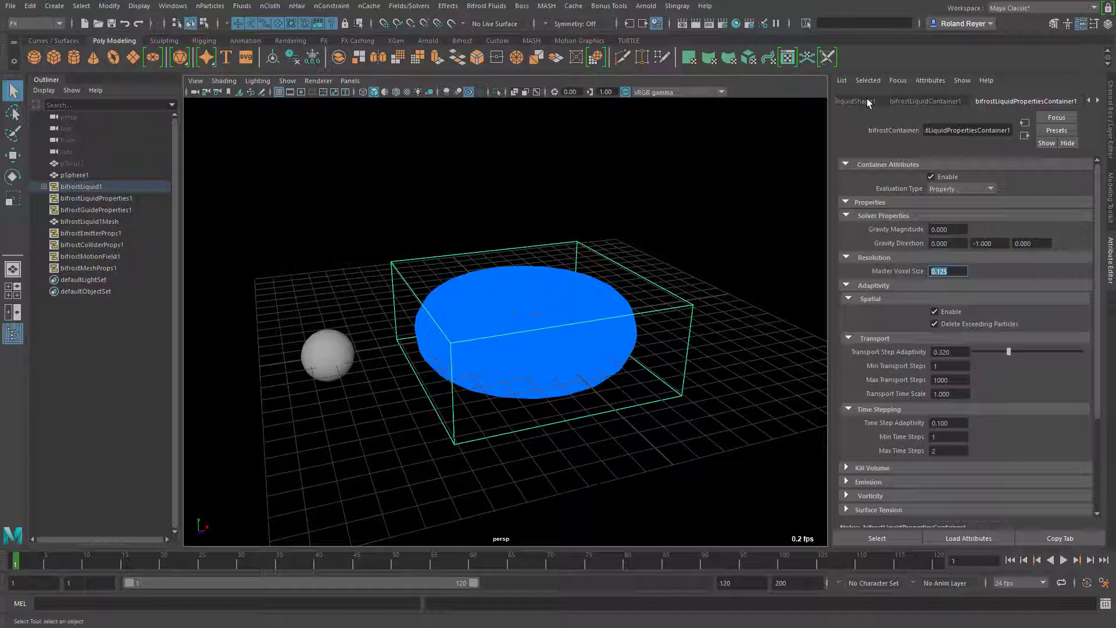
# Set liquidShape1's Particle Display Point Size to 1
pyautogui.click(919, 102)
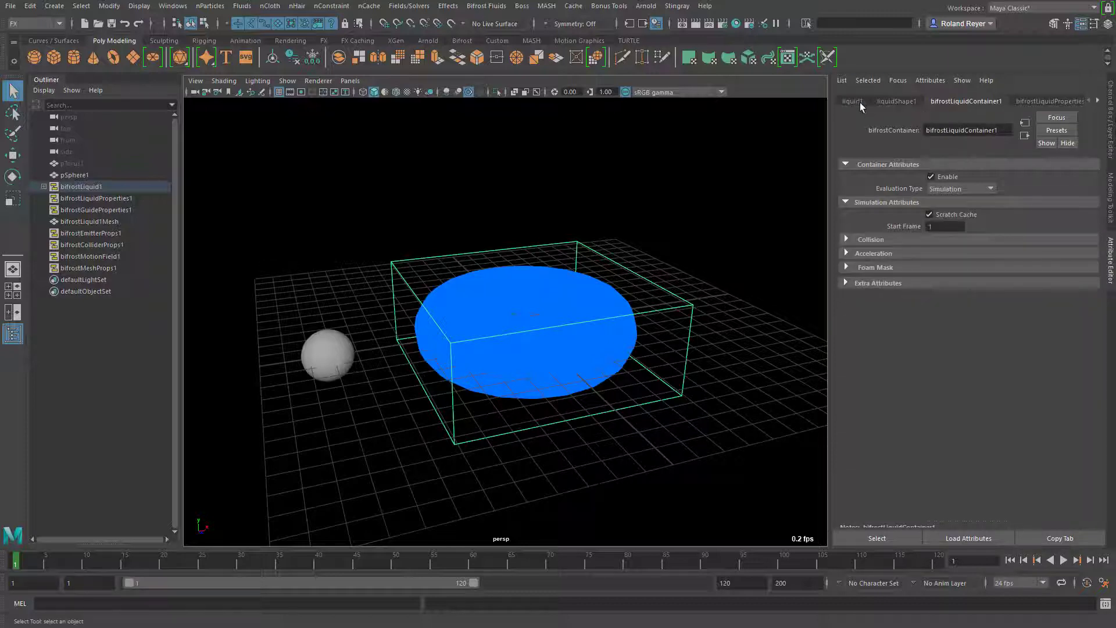
pyautogui.click(857, 101)
pyautogui.click(899, 100)
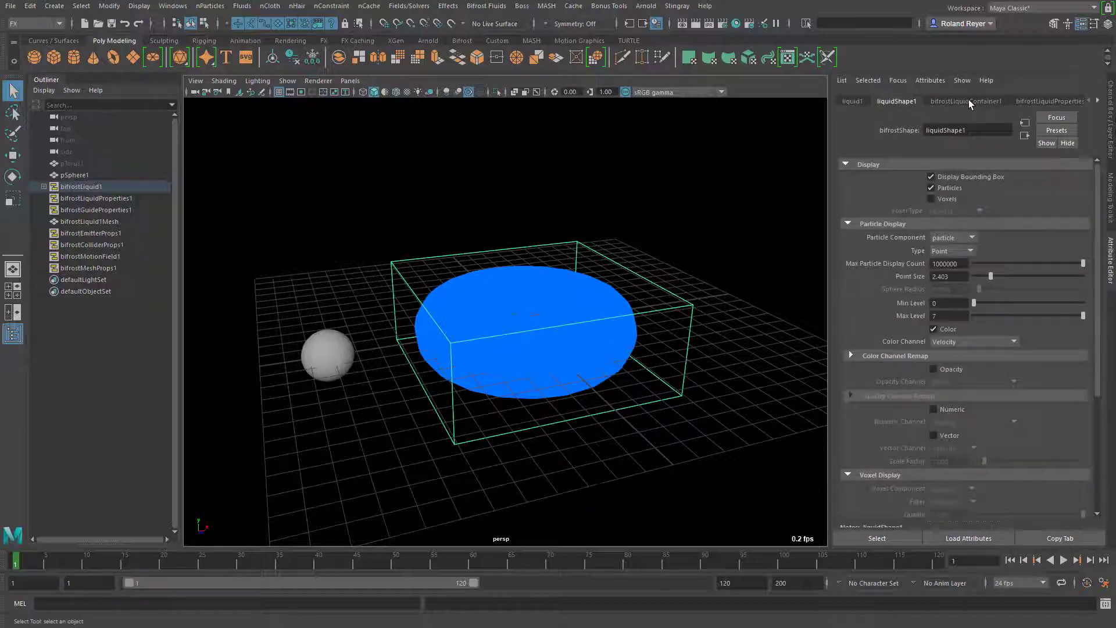
pyautogui.click(949, 276)
pyautogui.write('1')
pyautogui.press('Return')
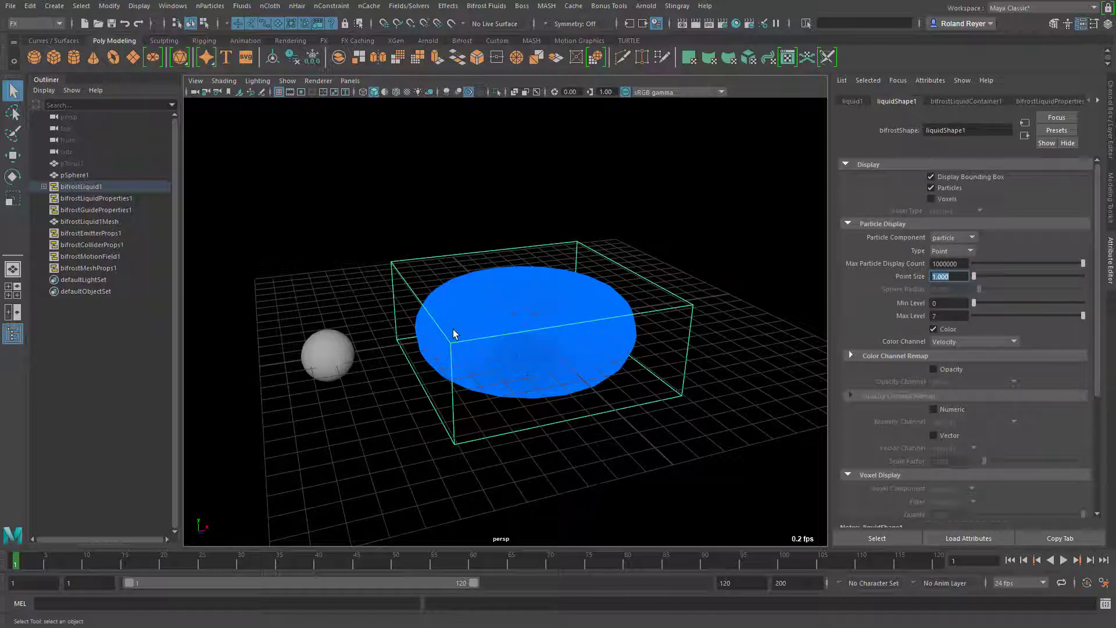
# Set Color Channel Max to 3 under Color Channel Remap
pyautogui.click(876, 356)
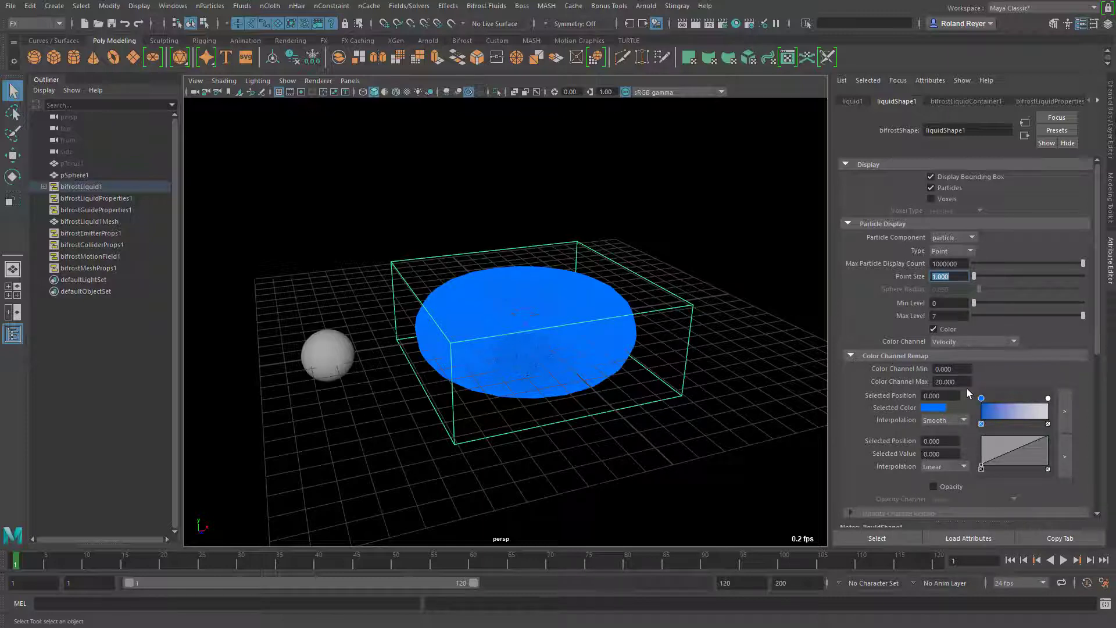
pyautogui.click(947, 381)
pyautogui.write('3')
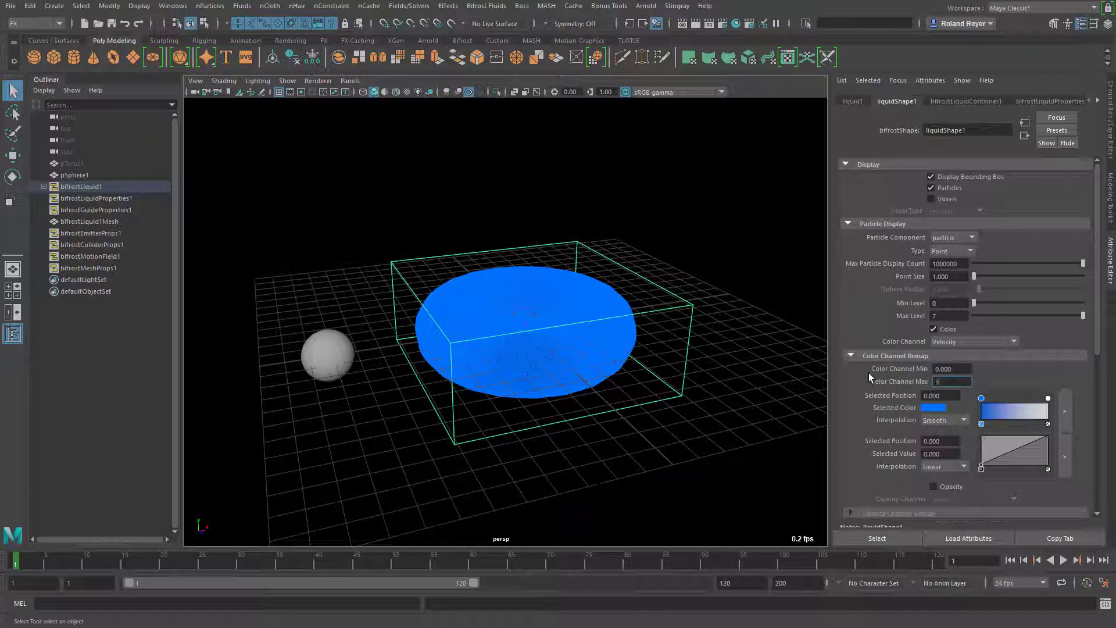
pyautogui.press('Return')
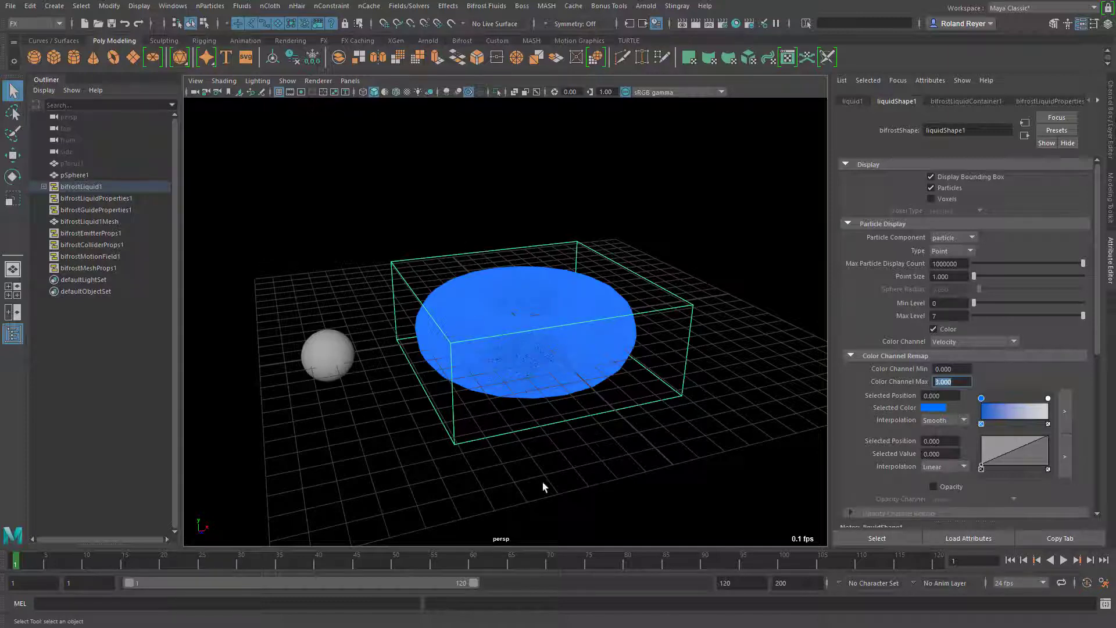